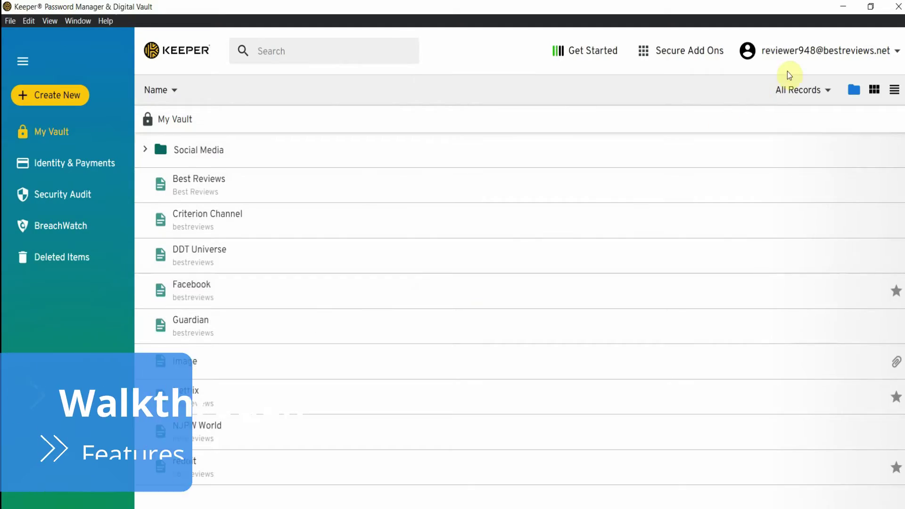
Review the password import options in Keeper's app settings, then close settings.
{"action": "left_click", "coordinate": [798, 61]}
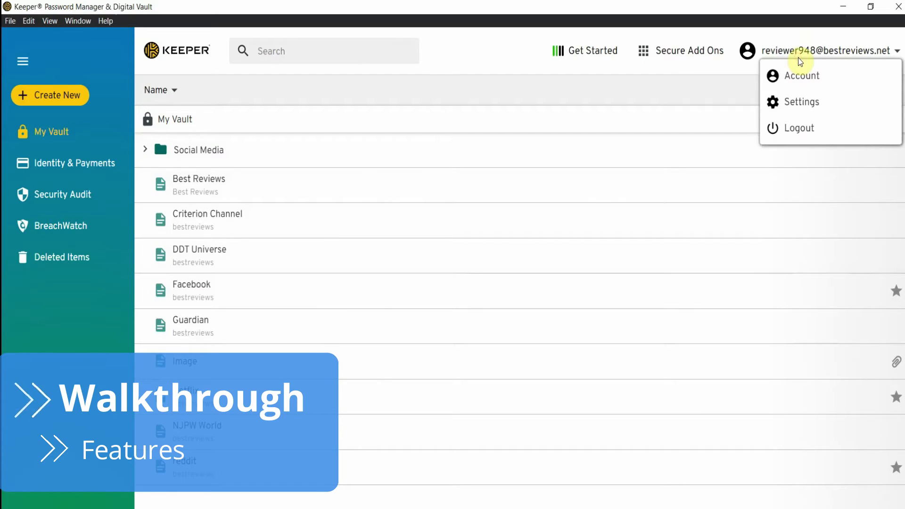
{"action": "left_click", "coordinate": [801, 101]}
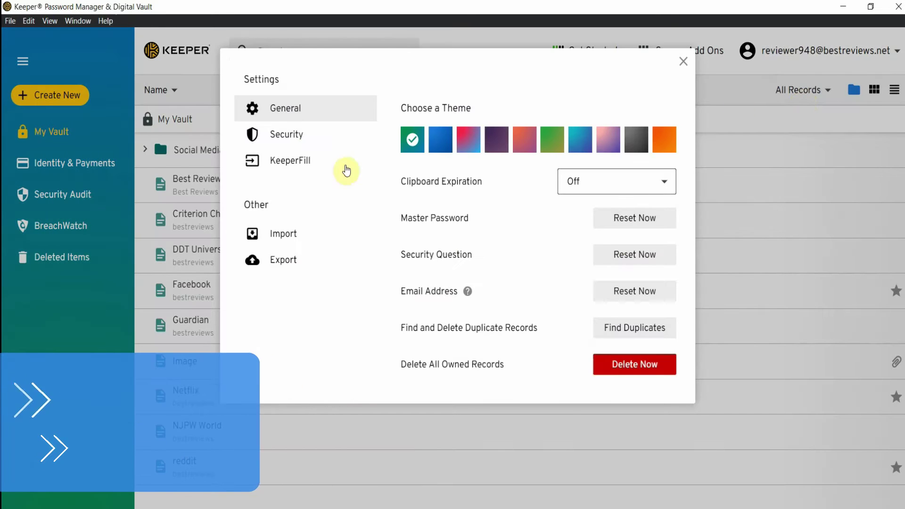
{"action": "left_click", "coordinate": [303, 237]}
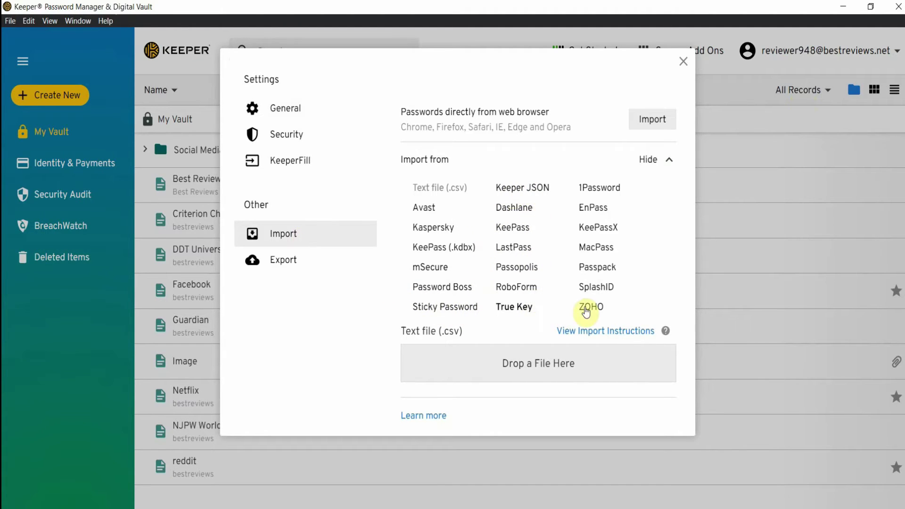
{"action": "left_click", "coordinate": [681, 65]}
Go through the quick start guide, skipping the browser extension step.
{"action": "left_click", "coordinate": [580, 52]}
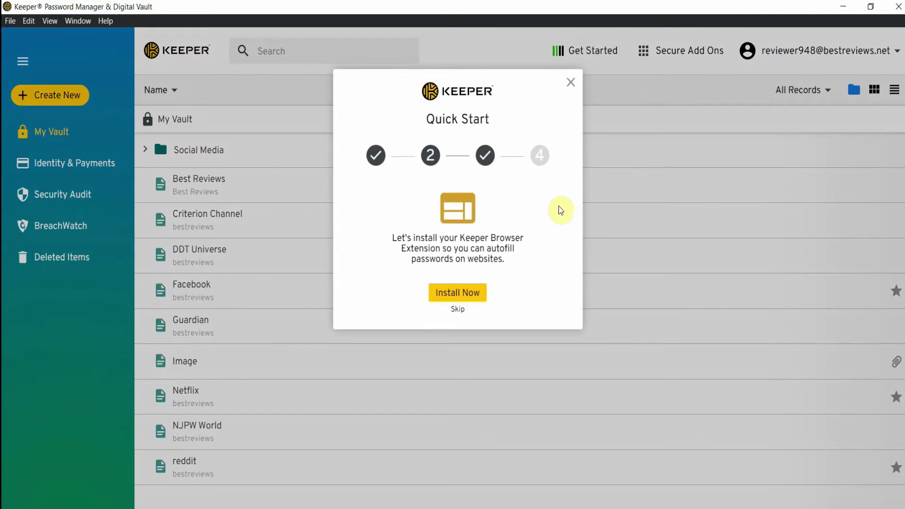
{"action": "left_click", "coordinate": [457, 309]}
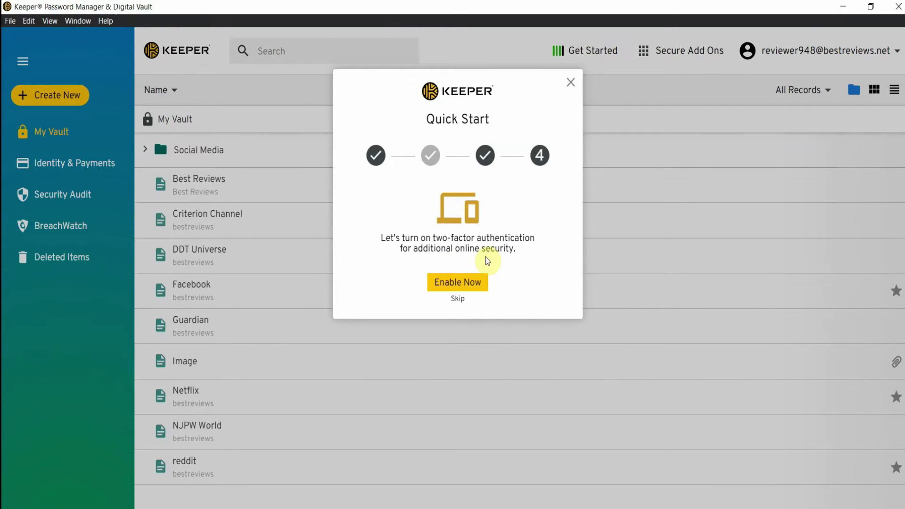
{"action": "left_click", "coordinate": [457, 299]}
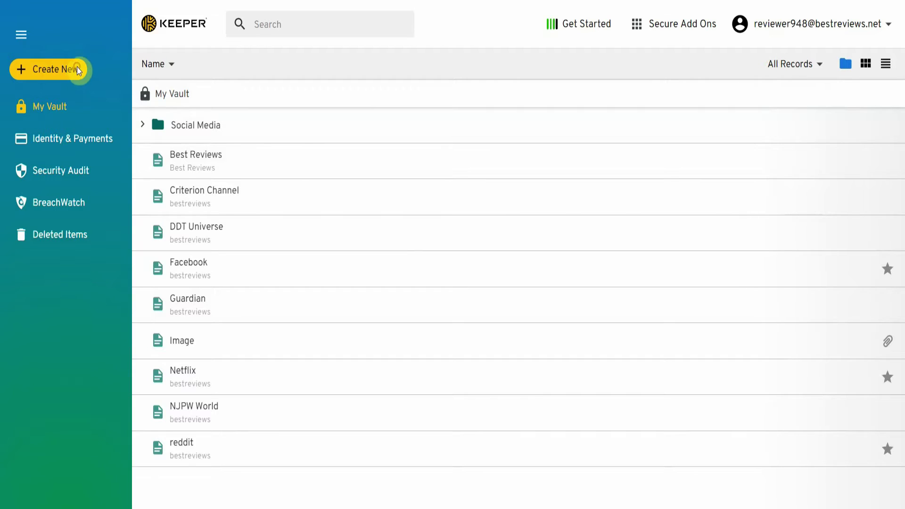
Start a new login record, then open the Twitter record under Social Media.
{"action": "left_click", "coordinate": [77, 69]}
{"action": "left_click", "coordinate": [146, 109]}
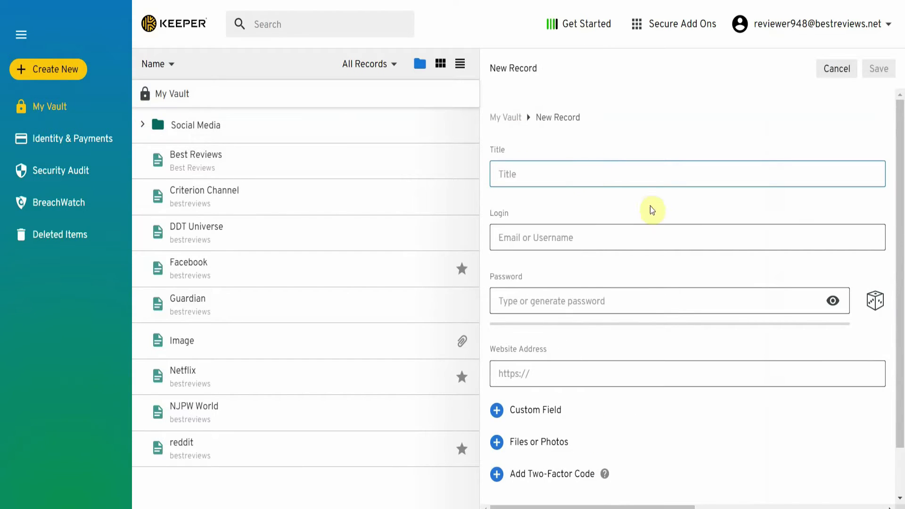
{"action": "scroll", "coordinate": [615, 228], "scroll_direction": "down", "scroll_amount": 2}
{"action": "scroll", "coordinate": [608, 367], "scroll_direction": "up", "scroll_amount": 2}
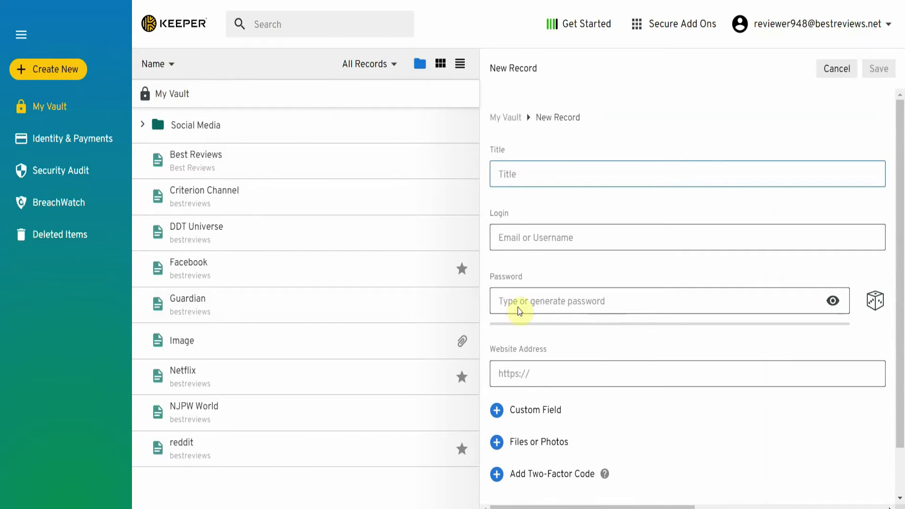
{"action": "mouse_move", "coordinate": [283, 161]}
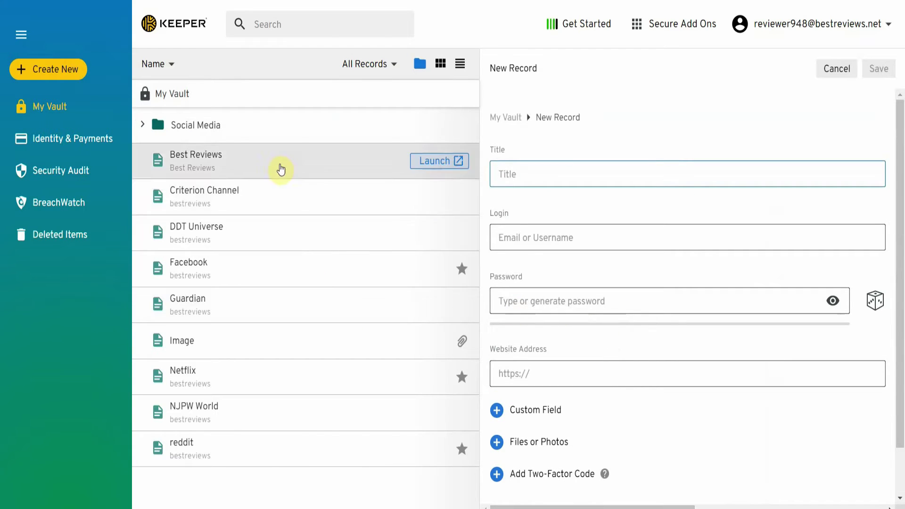
{"action": "left_click", "coordinate": [234, 126]}
{"action": "left_click", "coordinate": [251, 172]}
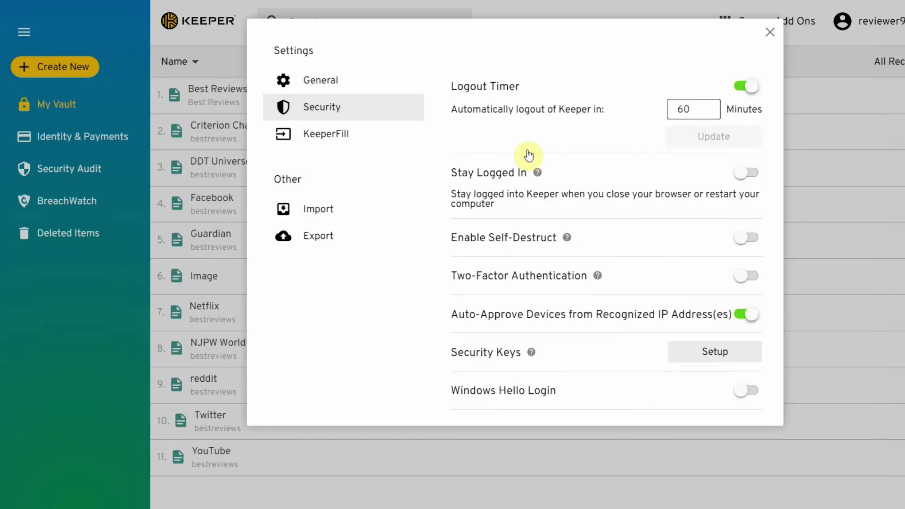
{"action": "mouse_move", "coordinate": [684, 109]}
{"action": "type", "text": "10"}
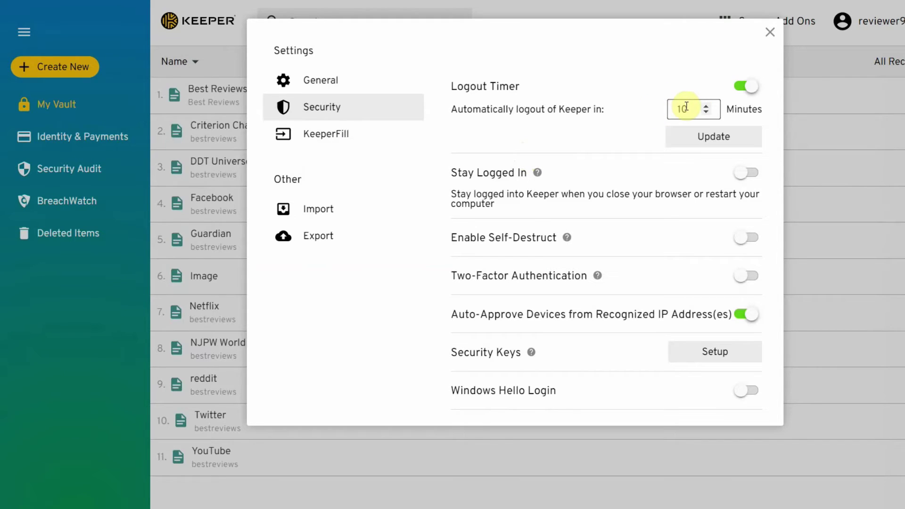
Apply the 10-minute automatic logout timer and enable Self-Destruct.
{"action": "left_click", "coordinate": [704, 136]}
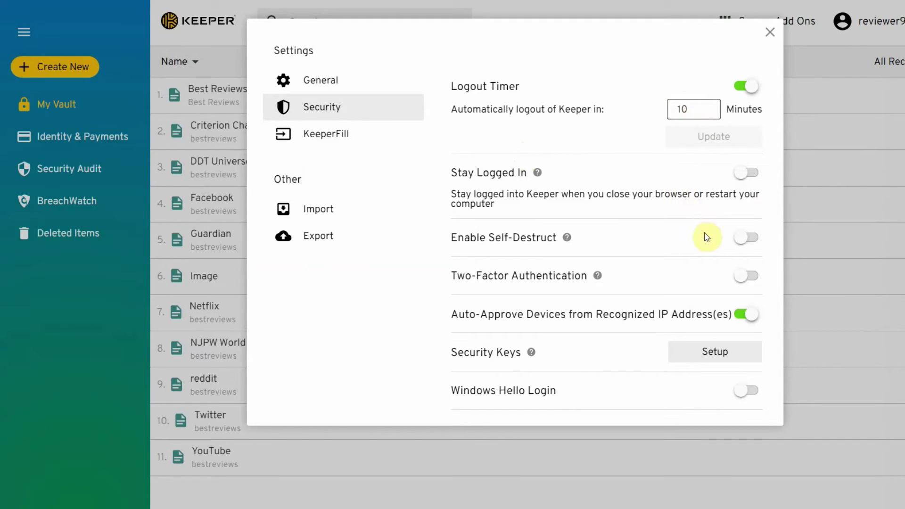
{"action": "left_click", "coordinate": [745, 238]}
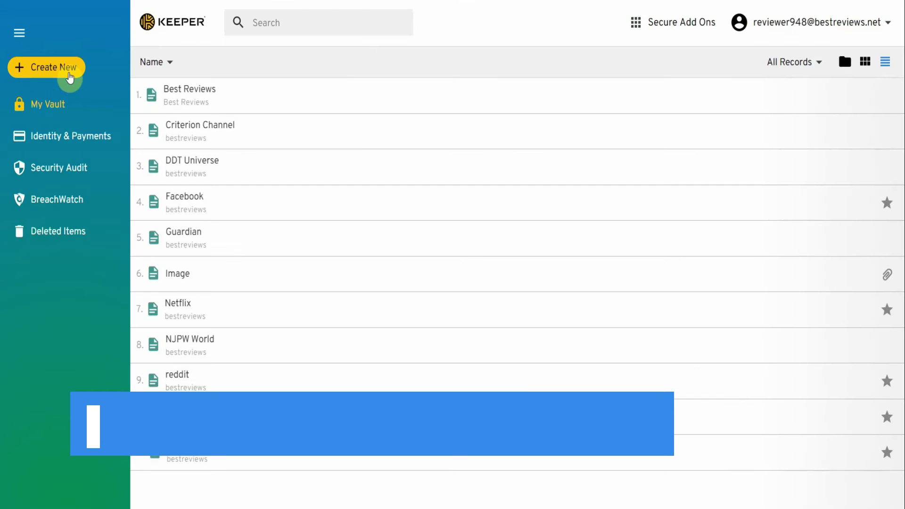
On a new login record, generate a password, lengthen it with the slider, and reveal it.
{"action": "left_click", "coordinate": [70, 74]}
{"action": "left_click", "coordinate": [105, 100]}
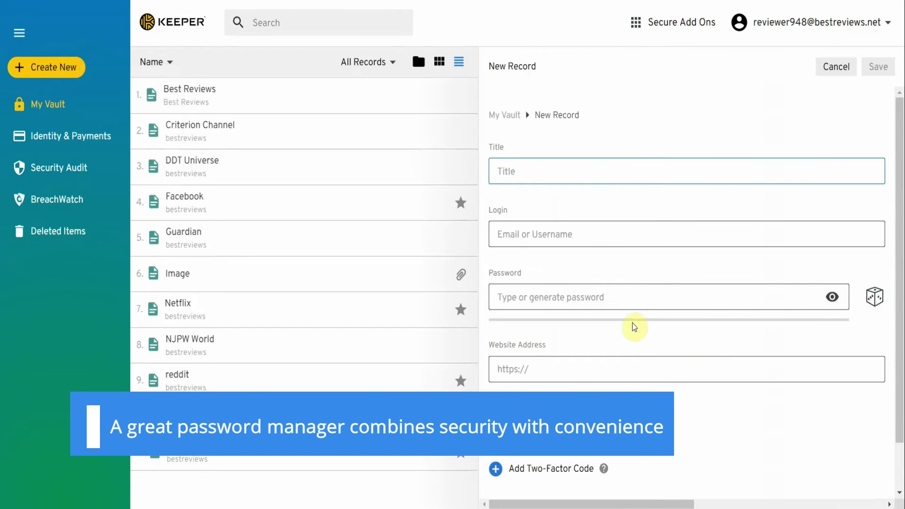
{"action": "left_click", "coordinate": [637, 290]}
{"action": "left_click", "coordinate": [874, 297]}
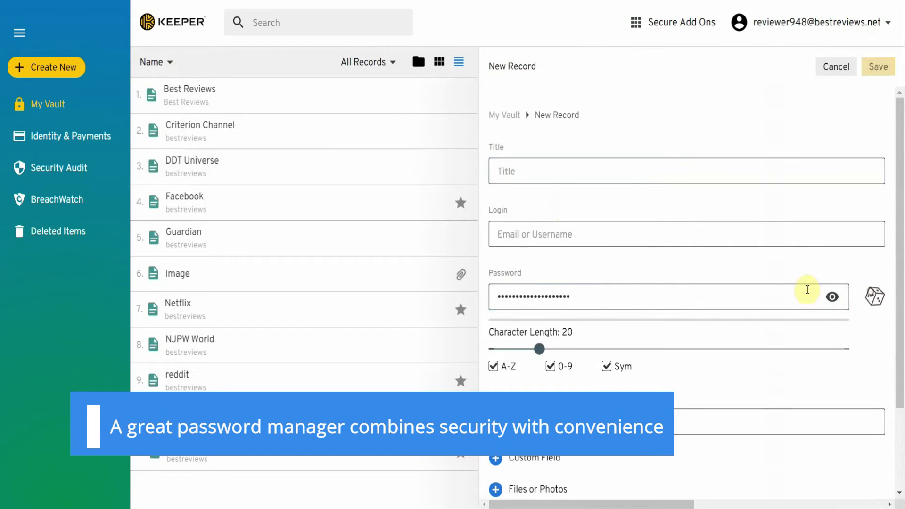
{"action": "left_click_drag", "start_coordinate": [539, 349], "coordinate": [856, 357]}
{"action": "left_click", "coordinate": [833, 296]}
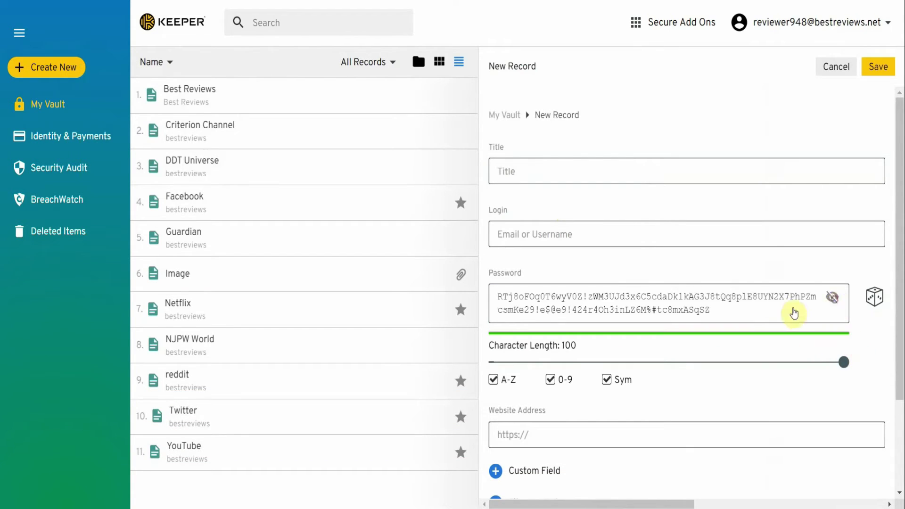
Toggle the generator's digits, letters and symbols options, then discard the unsaved record.
{"action": "left_click", "coordinate": [551, 381]}
{"action": "left_click", "coordinate": [552, 380]}
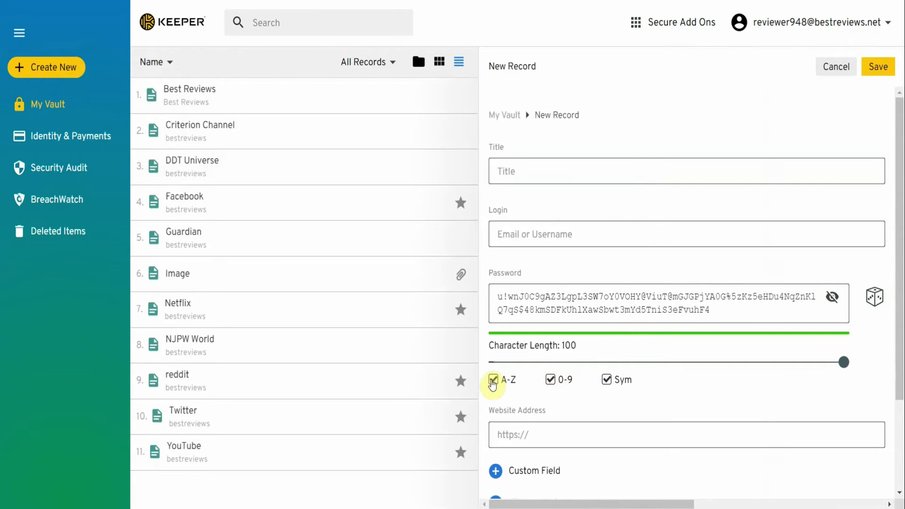
{"action": "left_click", "coordinate": [494, 379]}
{"action": "left_click", "coordinate": [607, 381]}
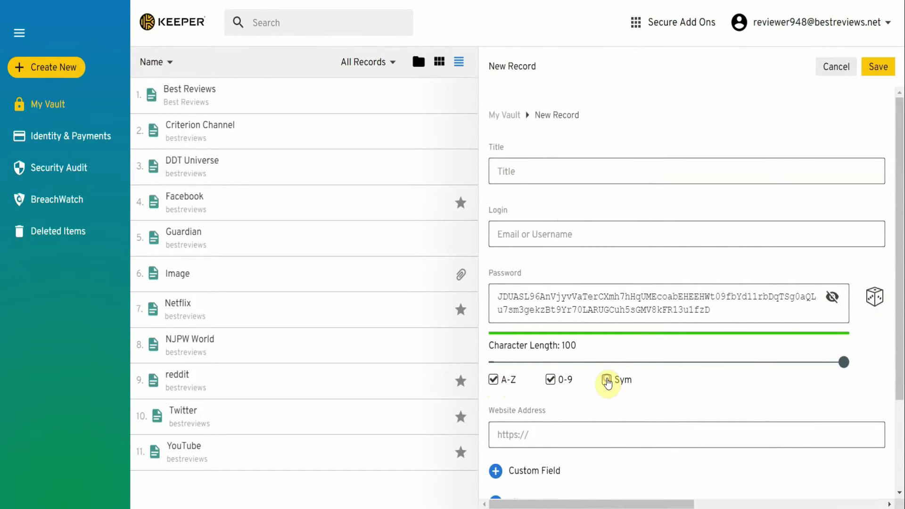
{"action": "scroll", "coordinate": [606, 380], "scroll_direction": "down", "scroll_amount": 2}
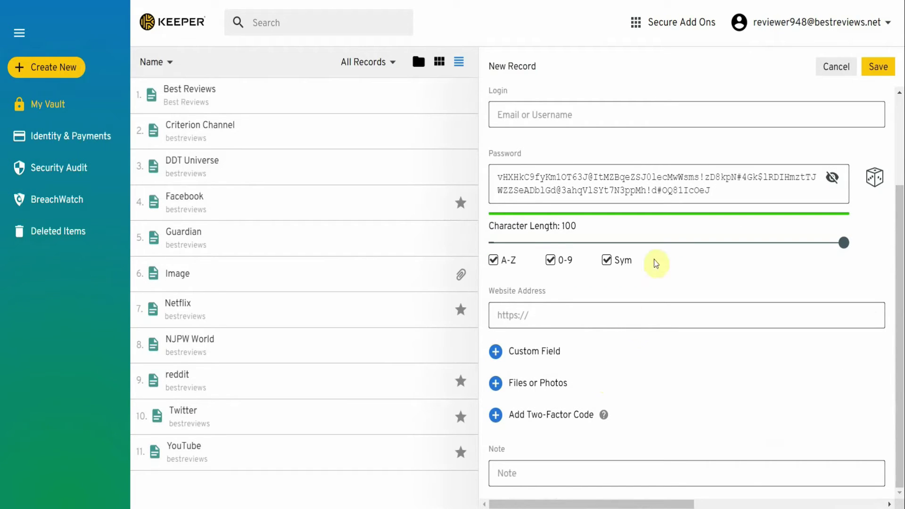
{"action": "left_click", "coordinate": [821, 66]}
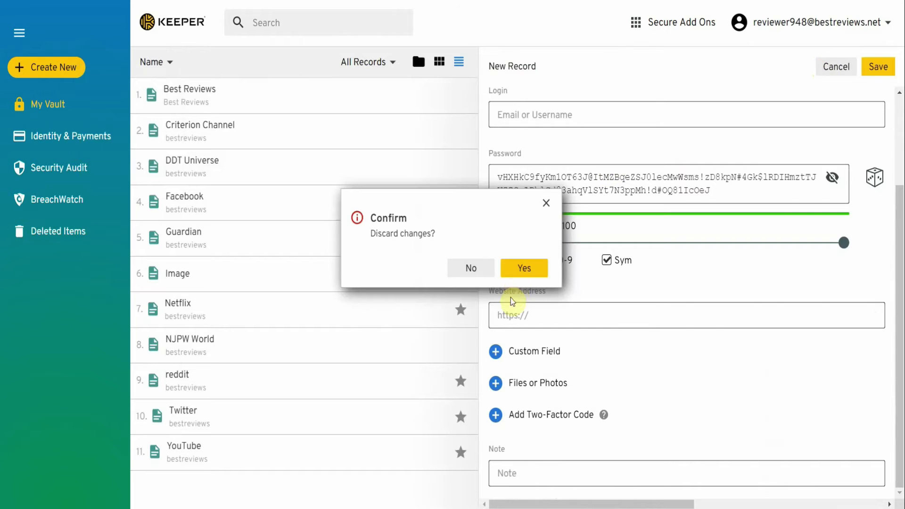
{"action": "left_click", "coordinate": [524, 268]}
Filter Security Audit by reused, then weak passwords, and go to BreachWatch.
{"action": "left_click", "coordinate": [79, 176]}
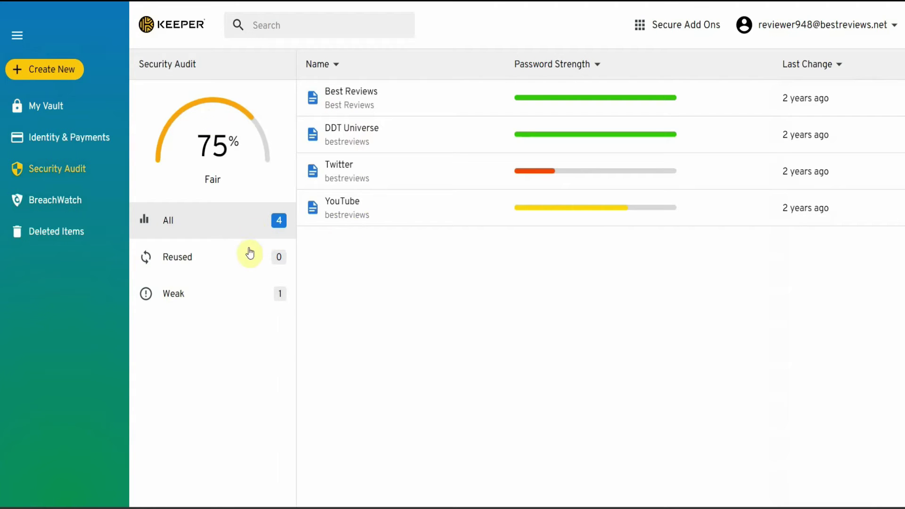
{"action": "left_click", "coordinate": [237, 271]}
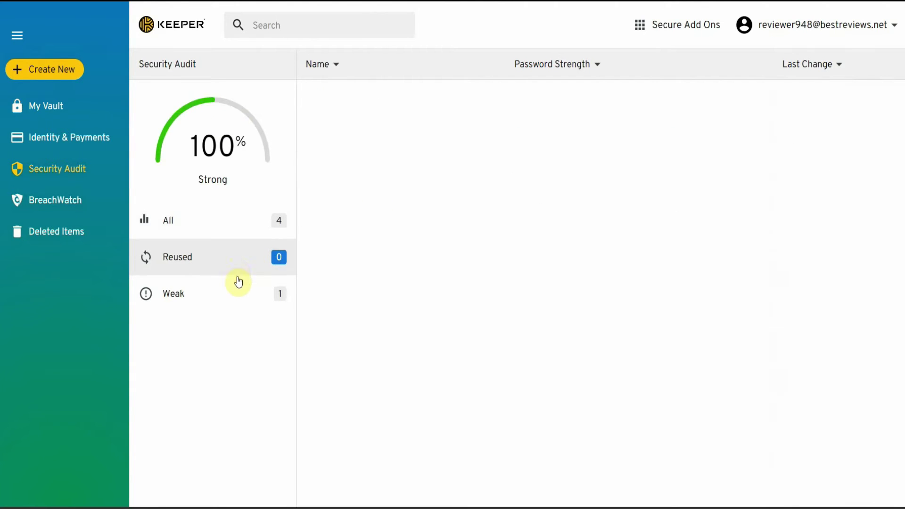
{"action": "left_click", "coordinate": [239, 296]}
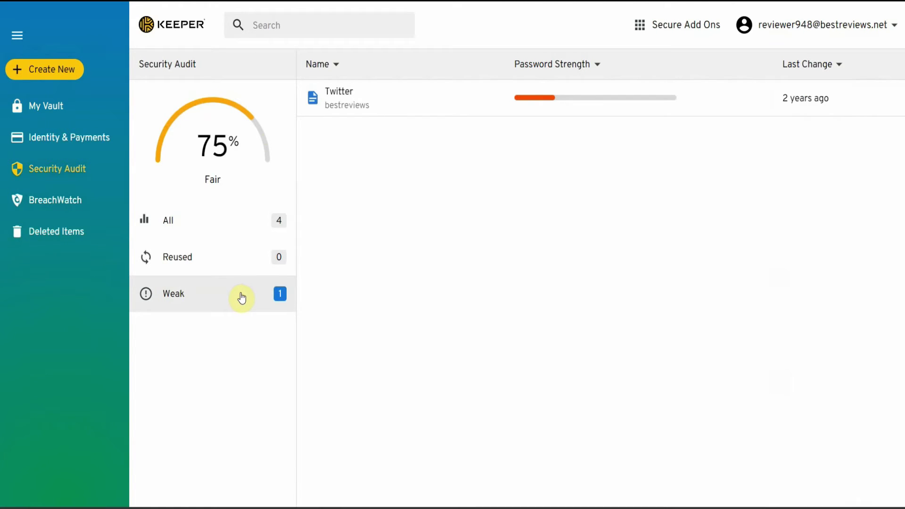
{"action": "left_click", "coordinate": [76, 204]}
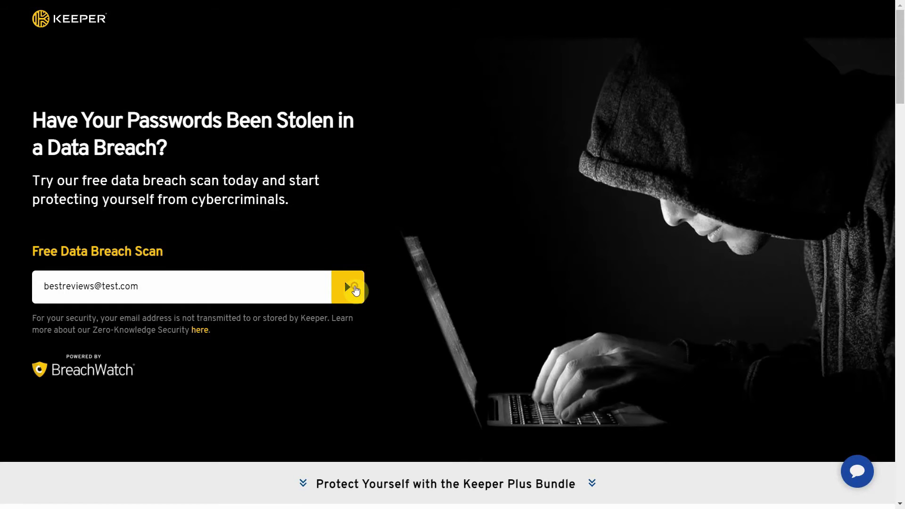
Start the free data breach scan for the entered test email.
{"action": "left_click", "coordinate": [357, 289]}
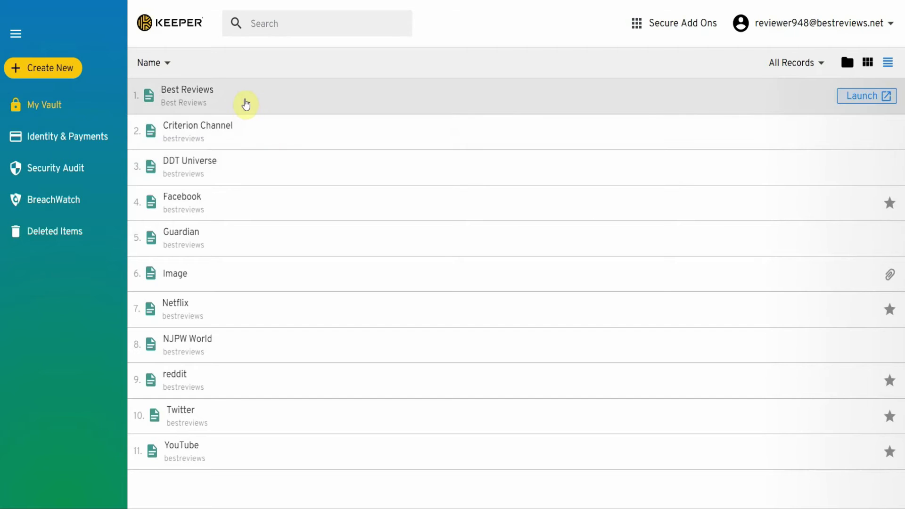
Share Best Reviews with Can Edit & Share rights, then view Emergency Access settings.
{"action": "right_click", "coordinate": [244, 103]}
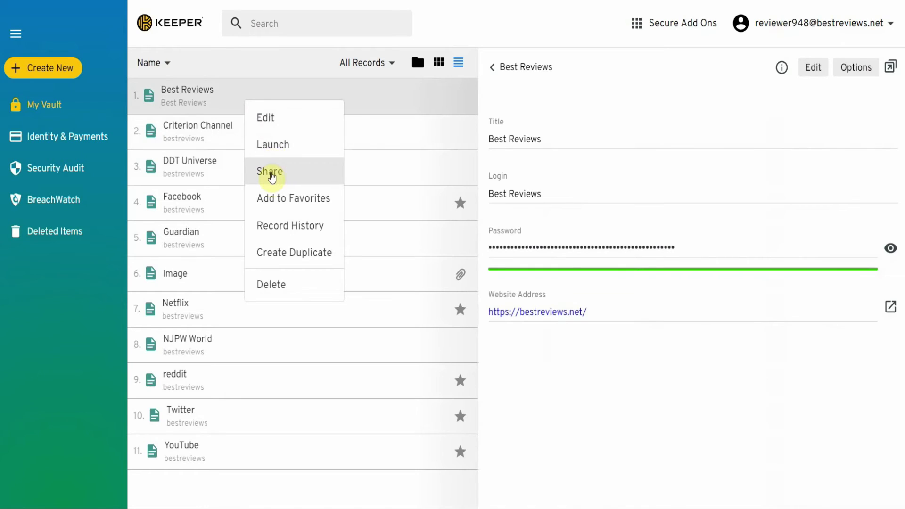
{"action": "left_click", "coordinate": [270, 175]}
{"action": "type", "text": "bestreviews@test.com"}
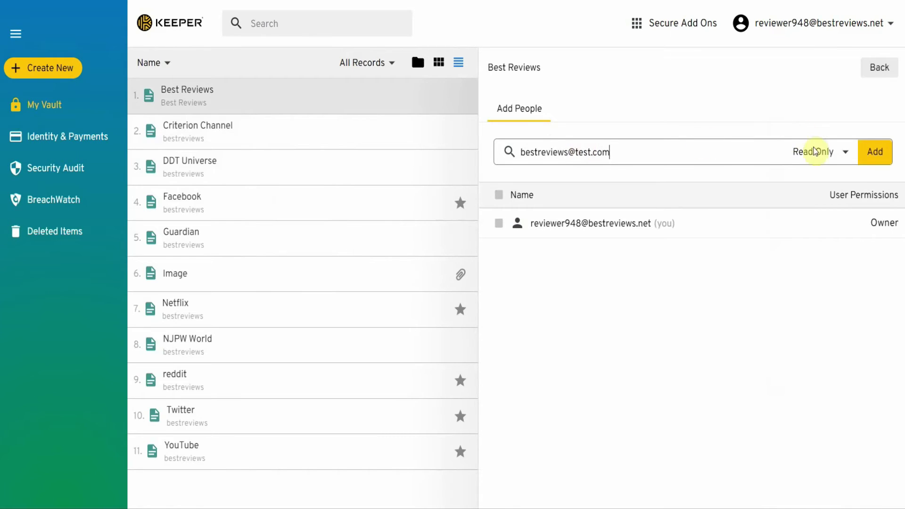
{"action": "left_click", "coordinate": [813, 152]}
{"action": "left_click", "coordinate": [800, 240]}
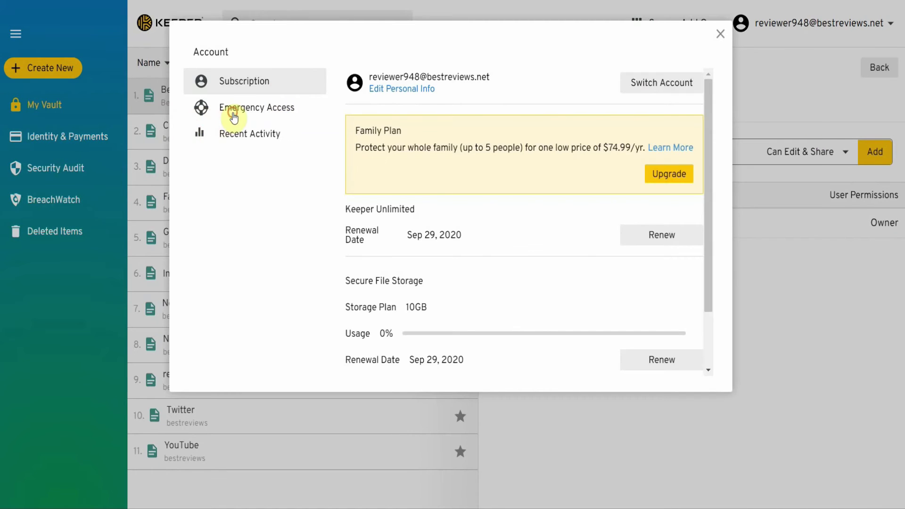
{"action": "left_click", "coordinate": [212, 108]}
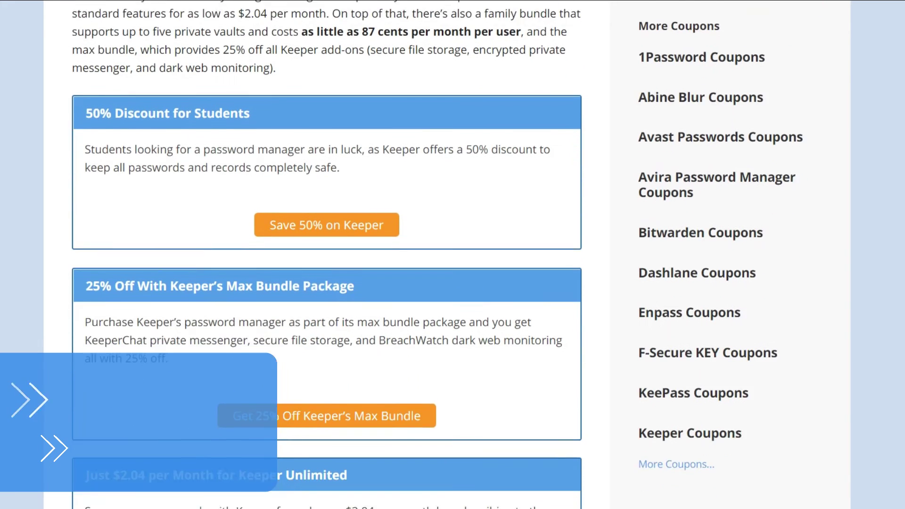
{"action": "scroll", "coordinate": [452, 255], "scroll_direction": "down", "scroll_amount": 3}
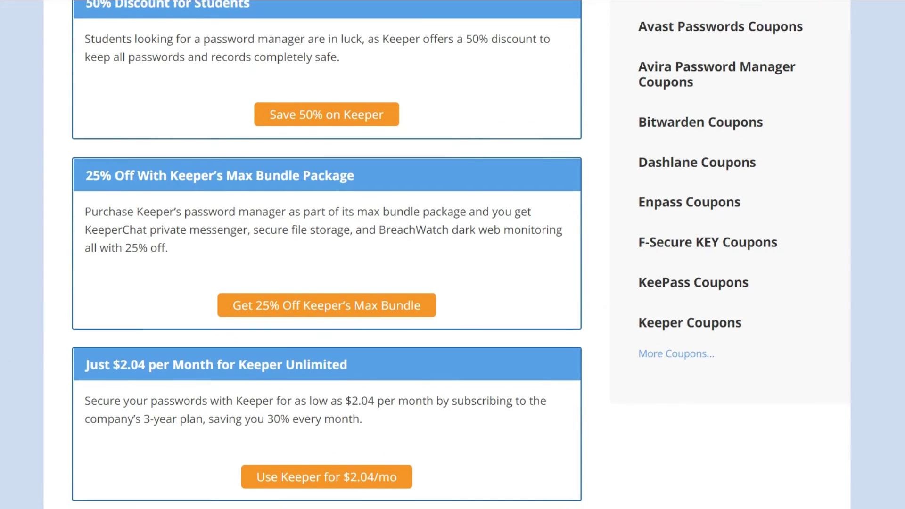
{"action": "scroll", "coordinate": [453, 255], "scroll_direction": "down", "scroll_amount": 3}
{"action": "scroll", "coordinate": [452, 255], "scroll_direction": "down", "scroll_amount": 3}
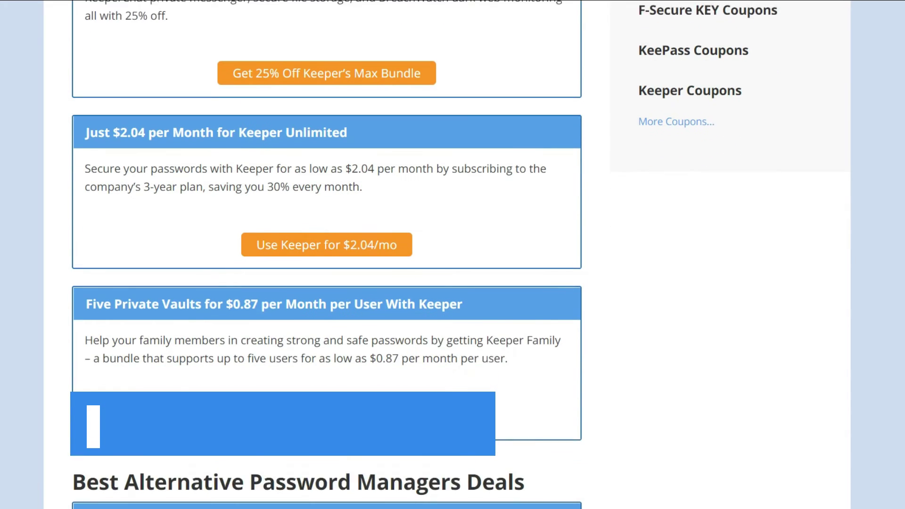
{"action": "scroll", "coordinate": [453, 254], "scroll_direction": "down", "scroll_amount": 1}
{"action": "scroll", "coordinate": [452, 255], "scroll_direction": "down", "scroll_amount": 3}
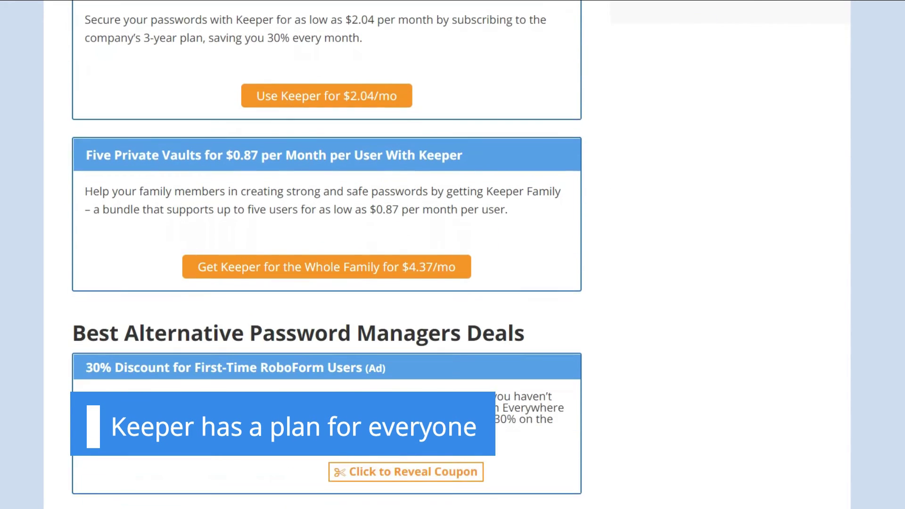
{"action": "scroll", "coordinate": [452, 255], "scroll_direction": "up", "scroll_amount": 5}
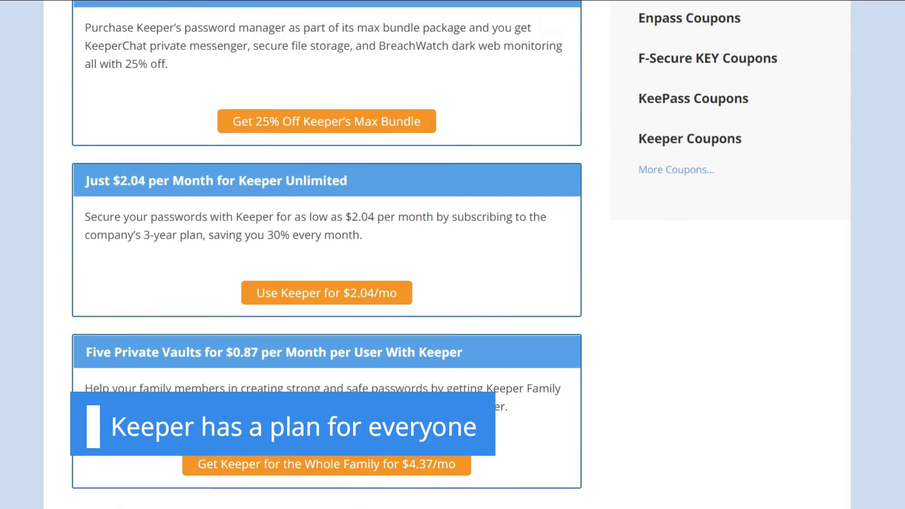
{"action": "scroll", "coordinate": [453, 254], "scroll_direction": "up", "scroll_amount": 1}
{"action": "scroll", "coordinate": [453, 255], "scroll_direction": "up", "scroll_amount": 2}
{"action": "scroll", "coordinate": [453, 255], "scroll_direction": "up", "scroll_amount": 1}
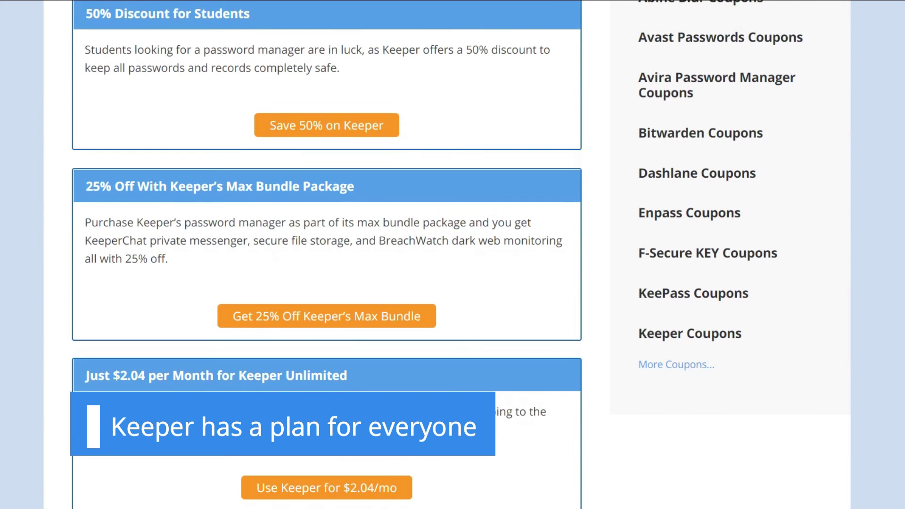
{"action": "scroll", "coordinate": [453, 254], "scroll_direction": "up", "scroll_amount": 1}
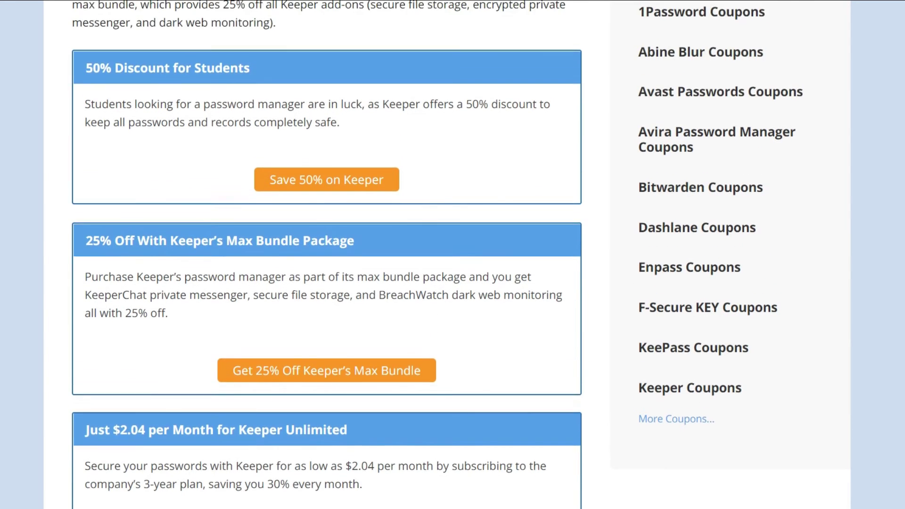
{"action": "scroll", "coordinate": [453, 255], "scroll_direction": "up", "scroll_amount": 1}
{"action": "scroll", "coordinate": [453, 254], "scroll_direction": "up", "scroll_amount": 1}
{"action": "scroll", "coordinate": [453, 254], "scroll_direction": "up", "scroll_amount": 1}
{"action": "scroll", "coordinate": [453, 254], "scroll_direction": "up", "scroll_amount": 1}
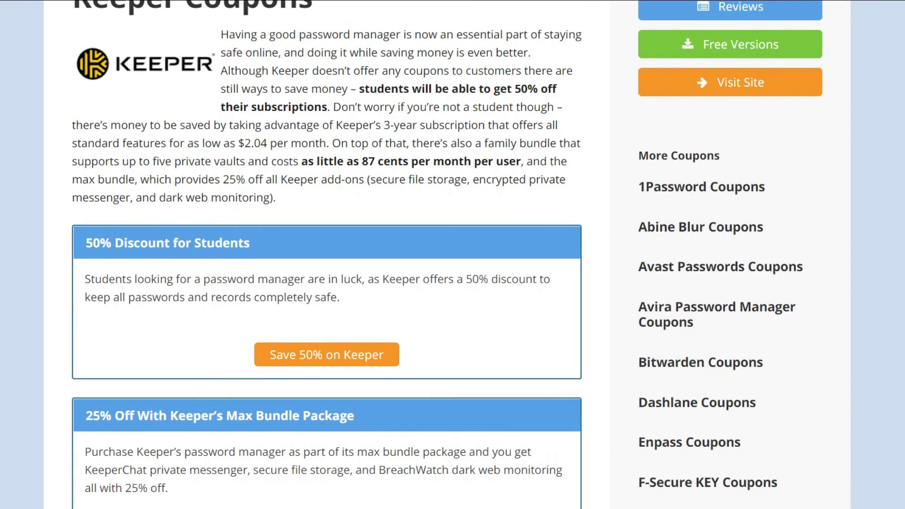
{"action": "scroll", "coordinate": [452, 255], "scroll_direction": "up", "scroll_amount": 1}
{"action": "scroll", "coordinate": [453, 255], "scroll_direction": "up", "scroll_amount": 1}
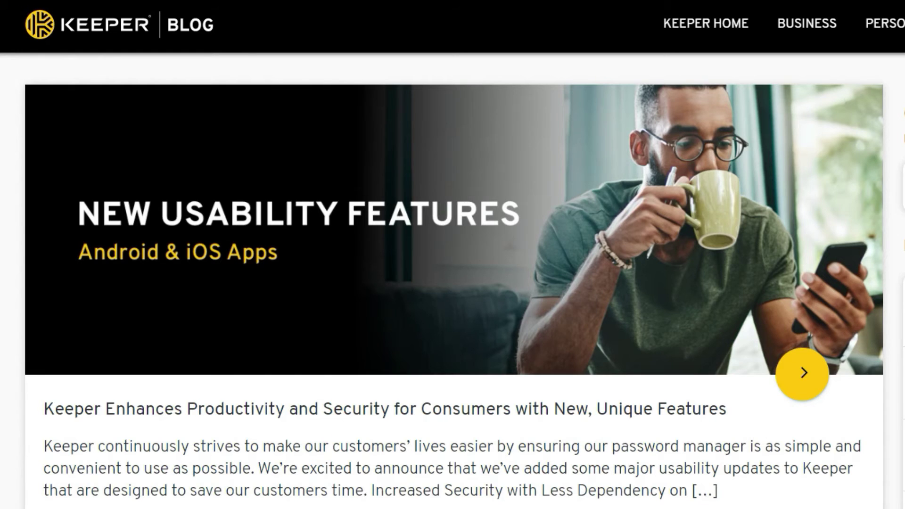
{"action": "scroll", "coordinate": [452, 283], "scroll_direction": "down", "scroll_amount": 2}
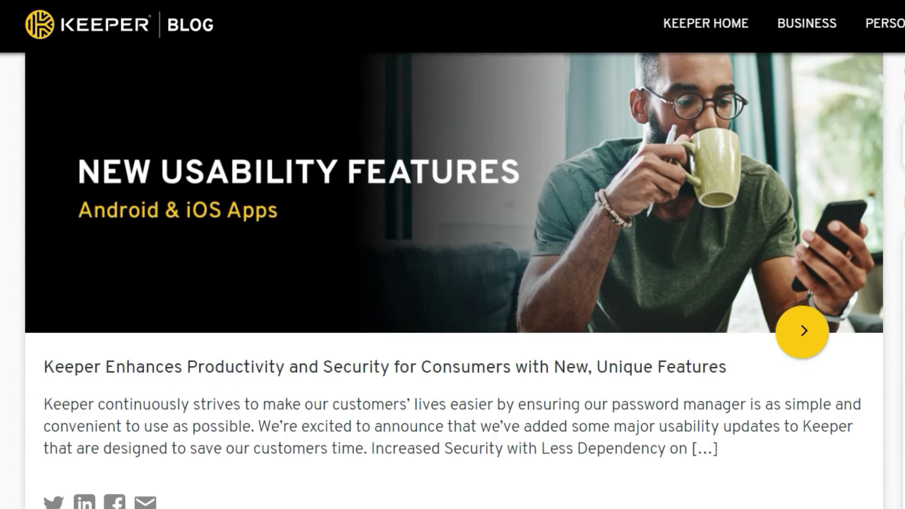
{"action": "scroll", "coordinate": [453, 282], "scroll_direction": "down", "scroll_amount": 2}
{"action": "scroll", "coordinate": [453, 284], "scroll_direction": "down", "scroll_amount": 2}
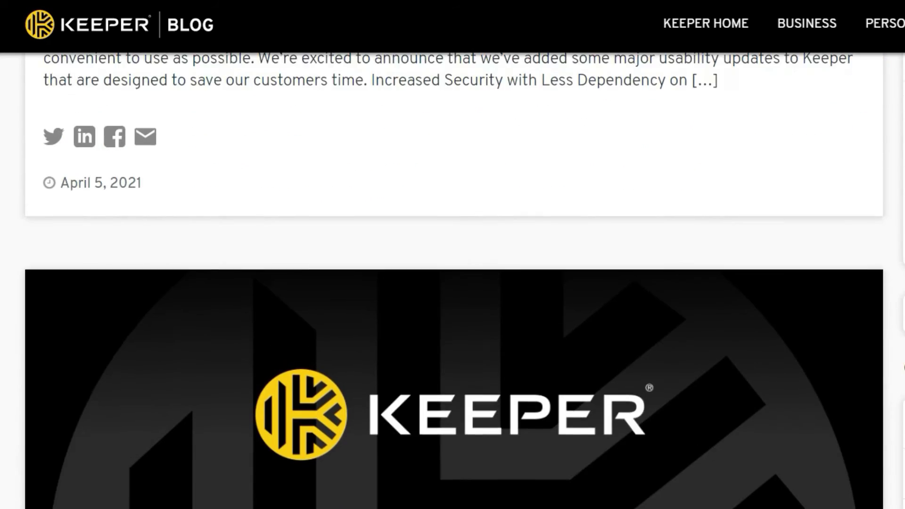
{"action": "scroll", "coordinate": [452, 283], "scroll_direction": "down", "scroll_amount": 2}
{"action": "scroll", "coordinate": [452, 283], "scroll_direction": "down", "scroll_amount": 2}
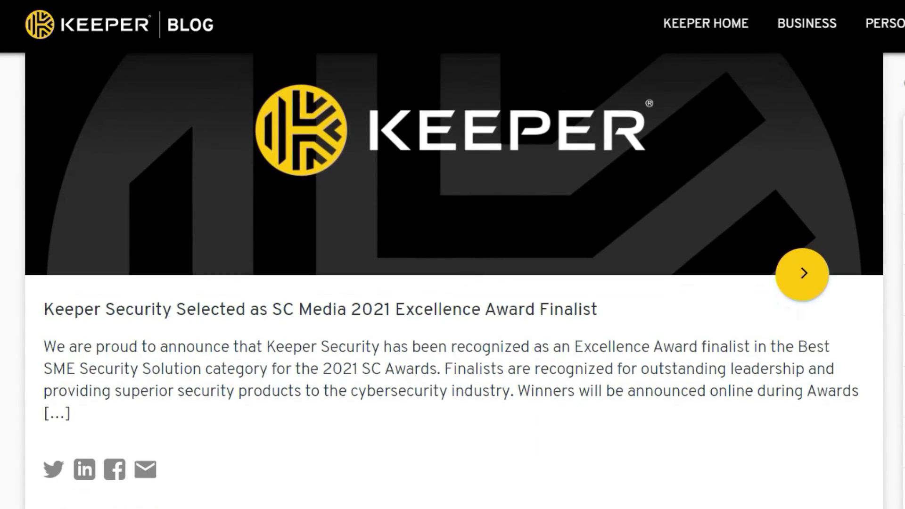
{"action": "scroll", "coordinate": [453, 283], "scroll_direction": "down", "scroll_amount": 2}
{"action": "scroll", "coordinate": [453, 283], "scroll_direction": "down", "scroll_amount": 2}
{"action": "scroll", "coordinate": [453, 282], "scroll_direction": "down", "scroll_amount": 3}
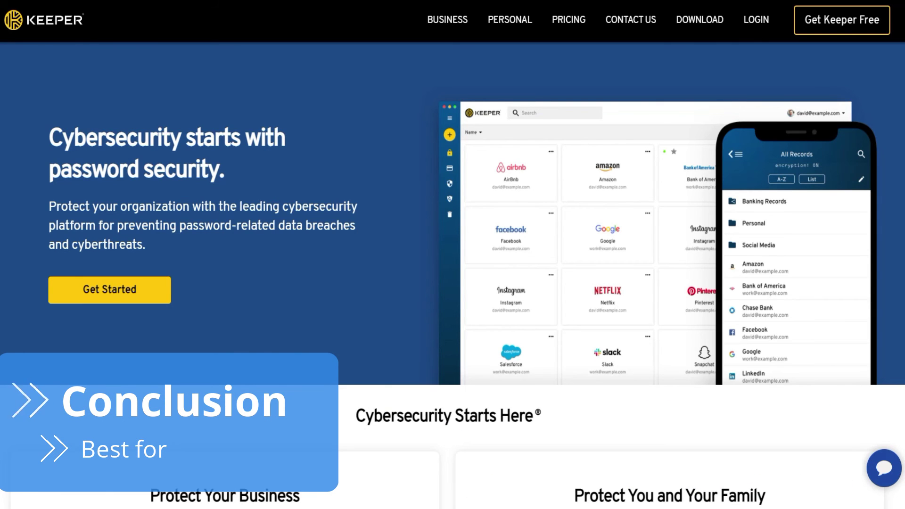
{"action": "scroll", "coordinate": [452, 283], "scroll_direction": "down", "scroll_amount": 1}
{"action": "scroll", "coordinate": [453, 282], "scroll_direction": "down", "scroll_amount": 1}
{"action": "scroll", "coordinate": [452, 283], "scroll_direction": "down", "scroll_amount": 1}
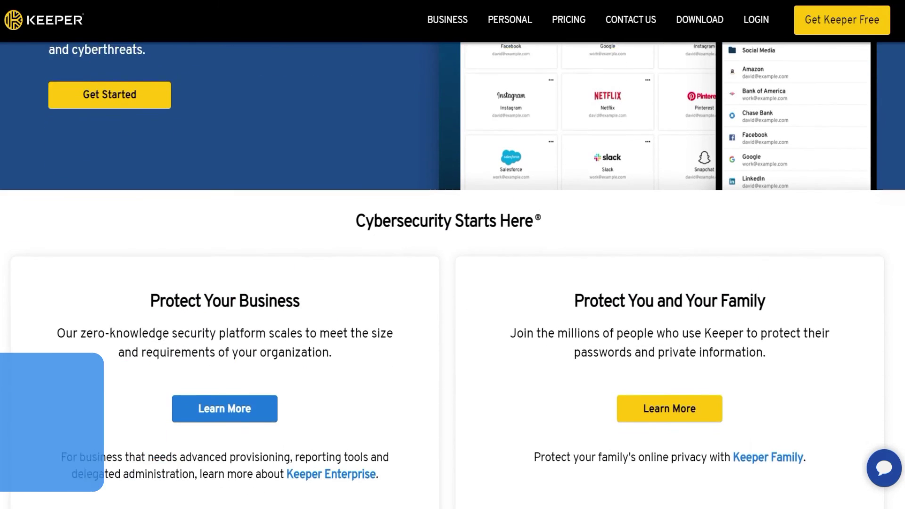
{"action": "scroll", "coordinate": [453, 282], "scroll_direction": "down", "scroll_amount": 1}
{"action": "scroll", "coordinate": [453, 283], "scroll_direction": "down", "scroll_amount": 2}
{"action": "scroll", "coordinate": [452, 283], "scroll_direction": "down", "scroll_amount": 3}
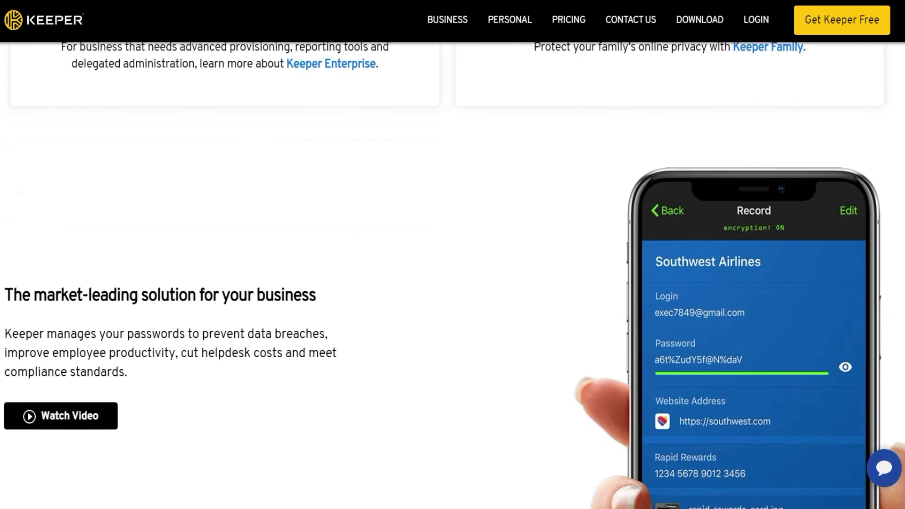
{"action": "scroll", "coordinate": [453, 283], "scroll_direction": "down", "scroll_amount": 2}
{"action": "scroll", "coordinate": [453, 283], "scroll_direction": "down", "scroll_amount": 1}
{"action": "scroll", "coordinate": [453, 282], "scroll_direction": "down", "scroll_amount": 3}
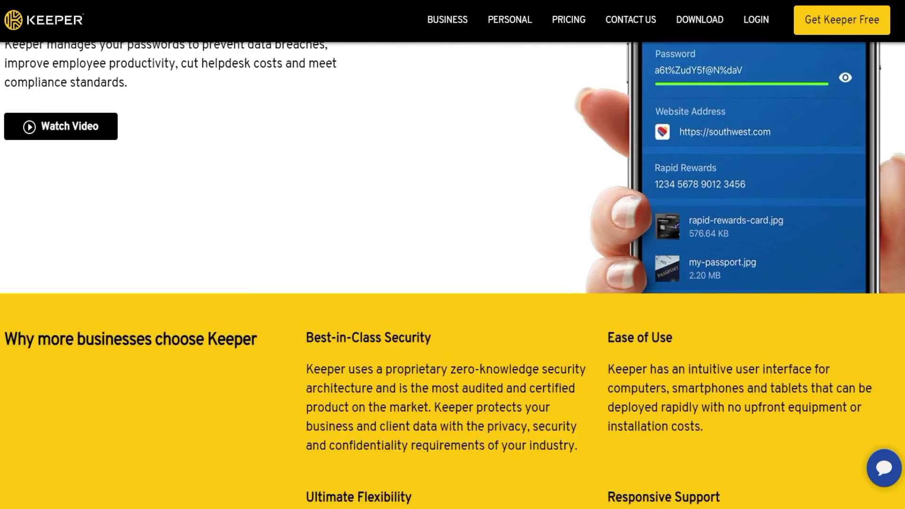